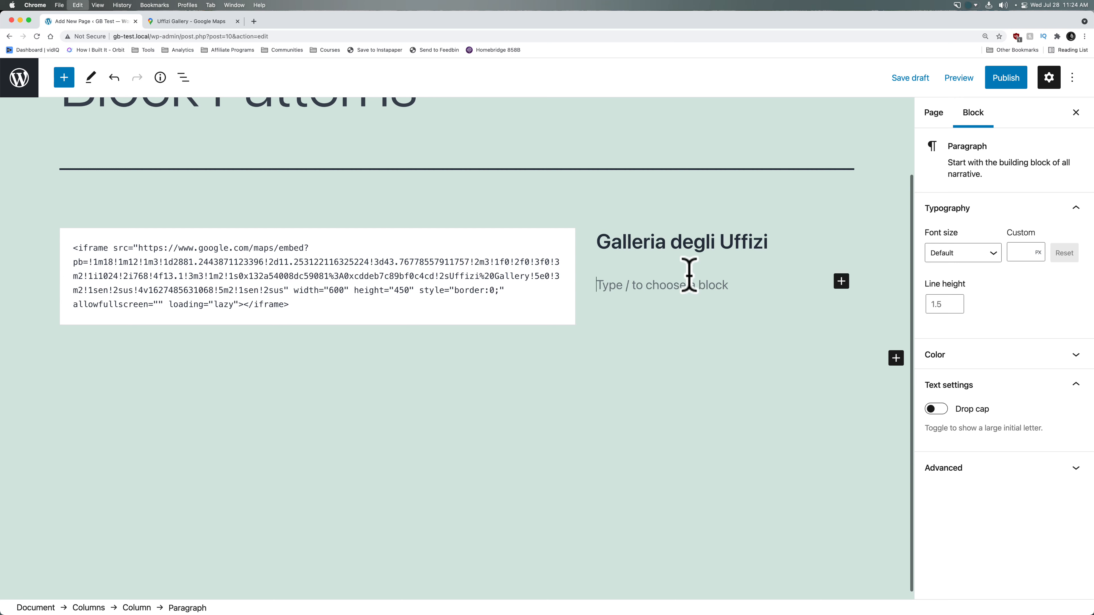
Step: Enter the gallery's postal address below the heading and split it into three lines: street, postcode with city, and country
type("Piazzale degli Uffizi, 6, 50122 Firenze FI, Italy")
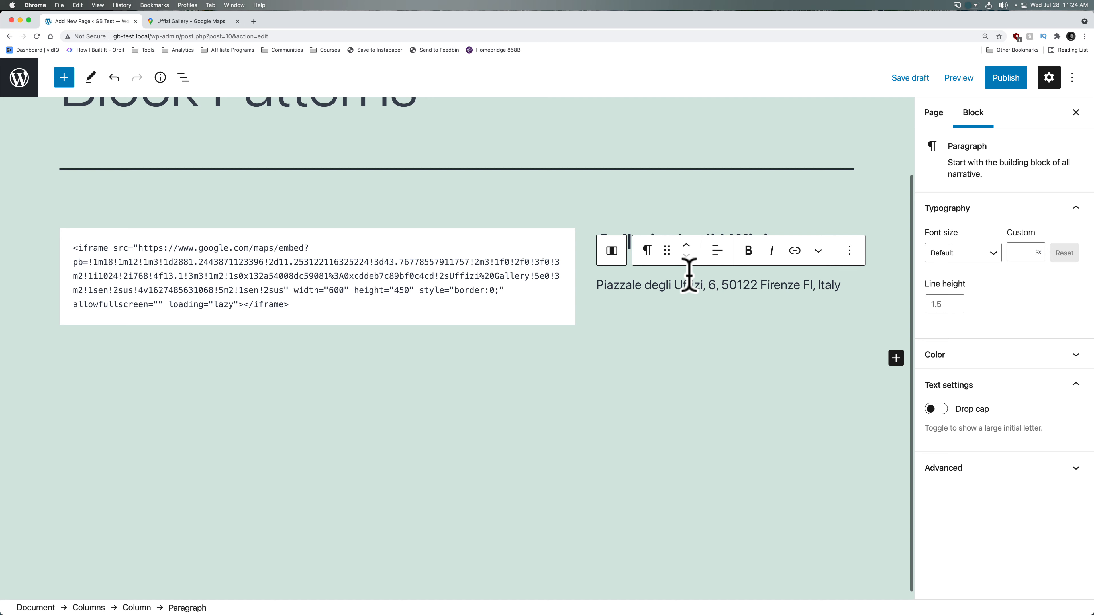
left_click(768, 277)
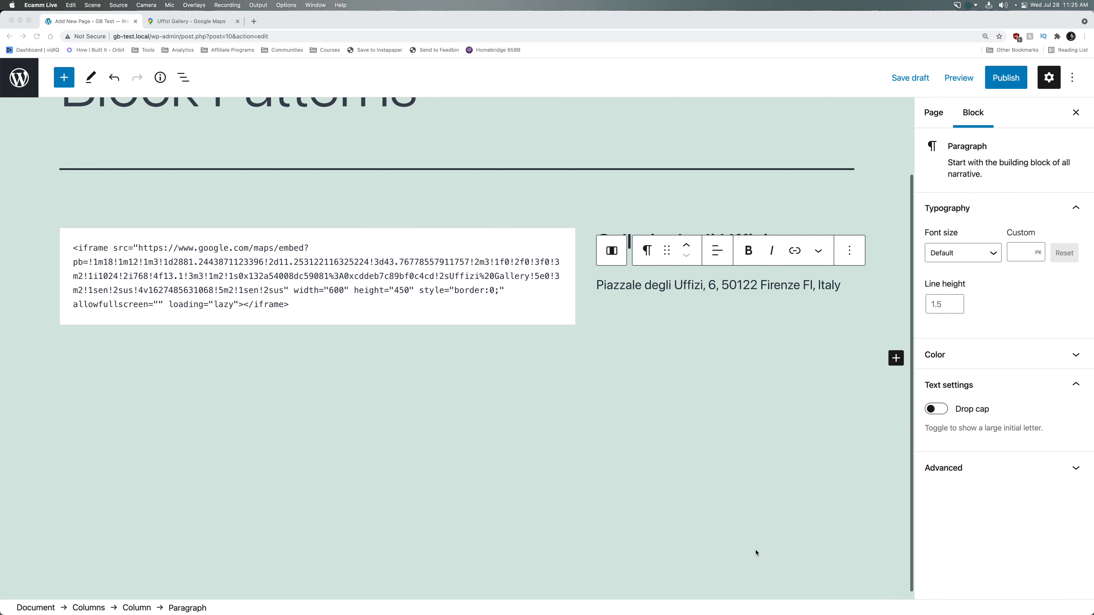
left_click(829, 332)
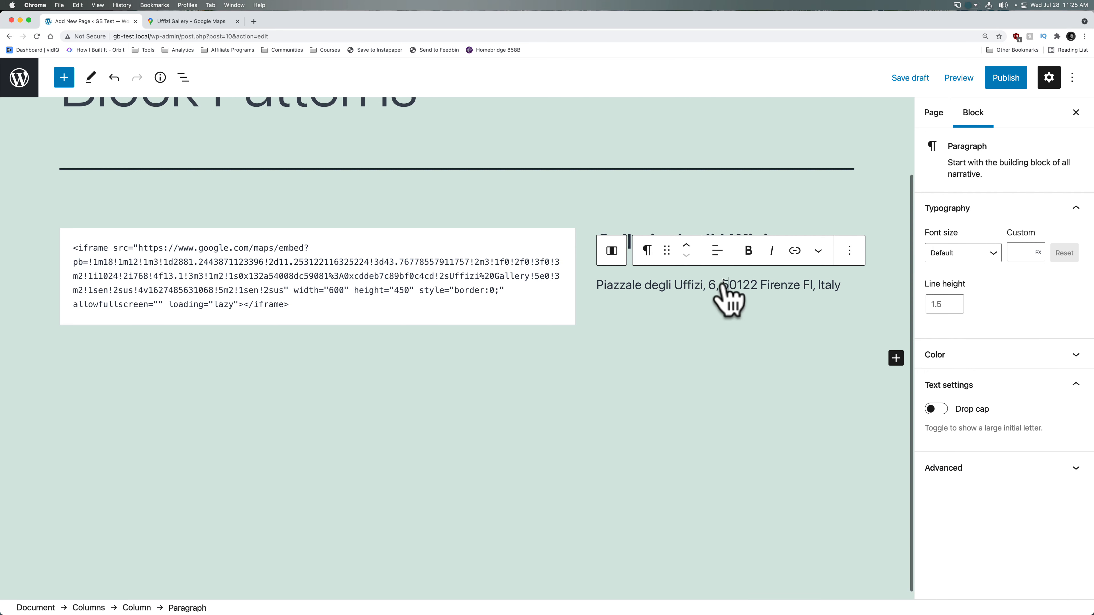
left_click(710, 285)
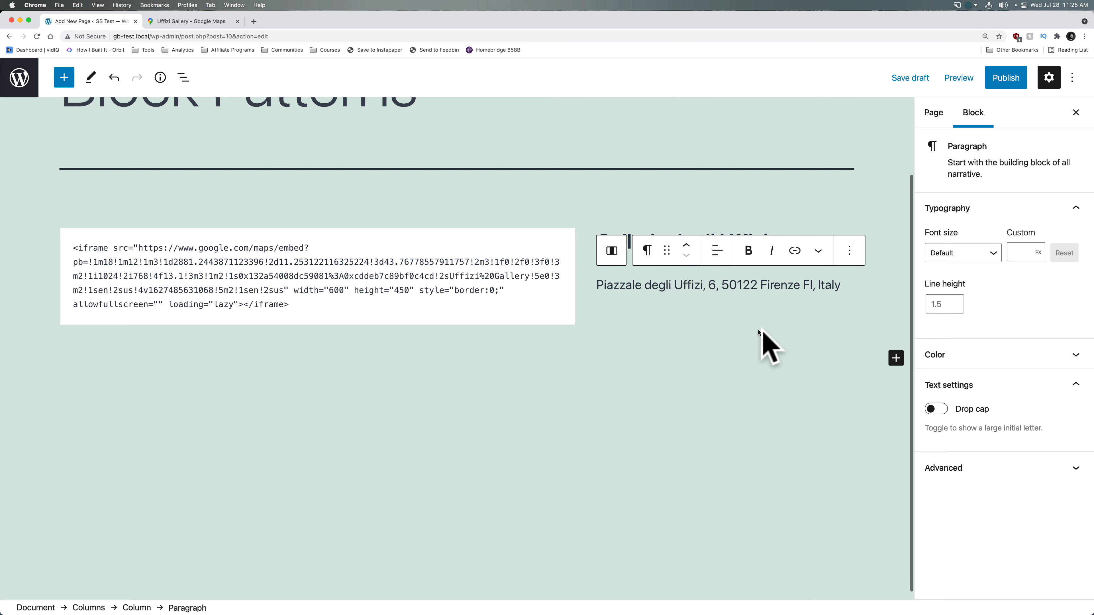
key("shift+Return")
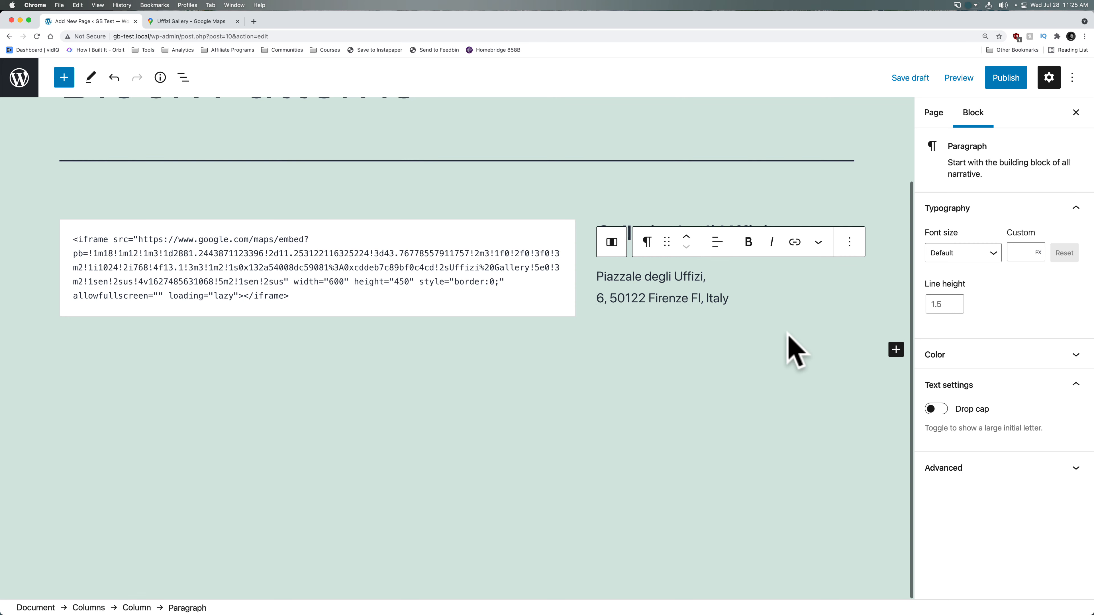
key("BackSpace")
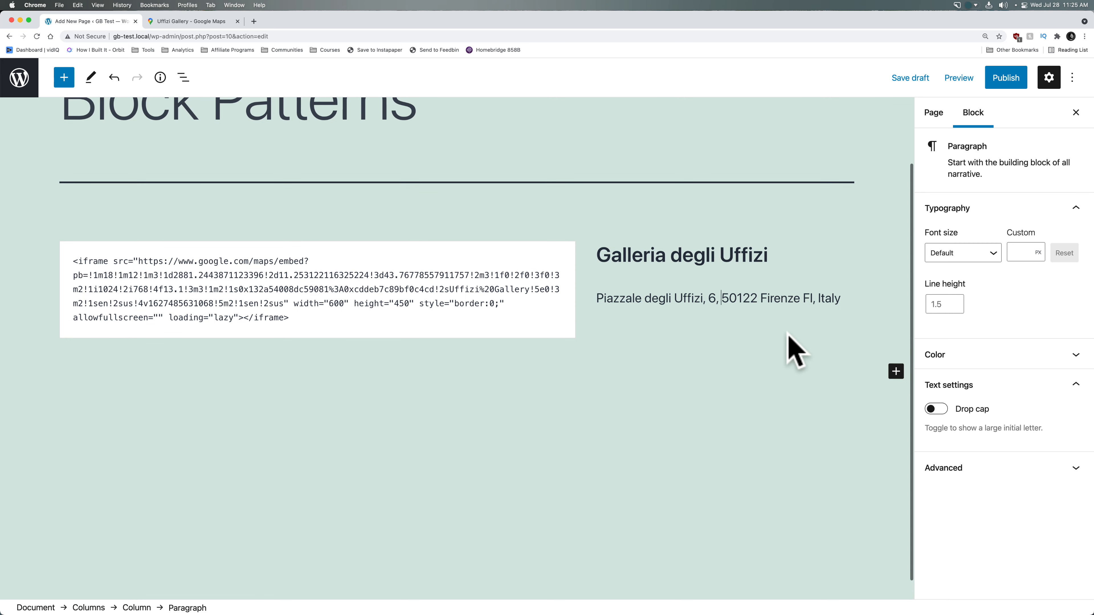
key("shift+Return")
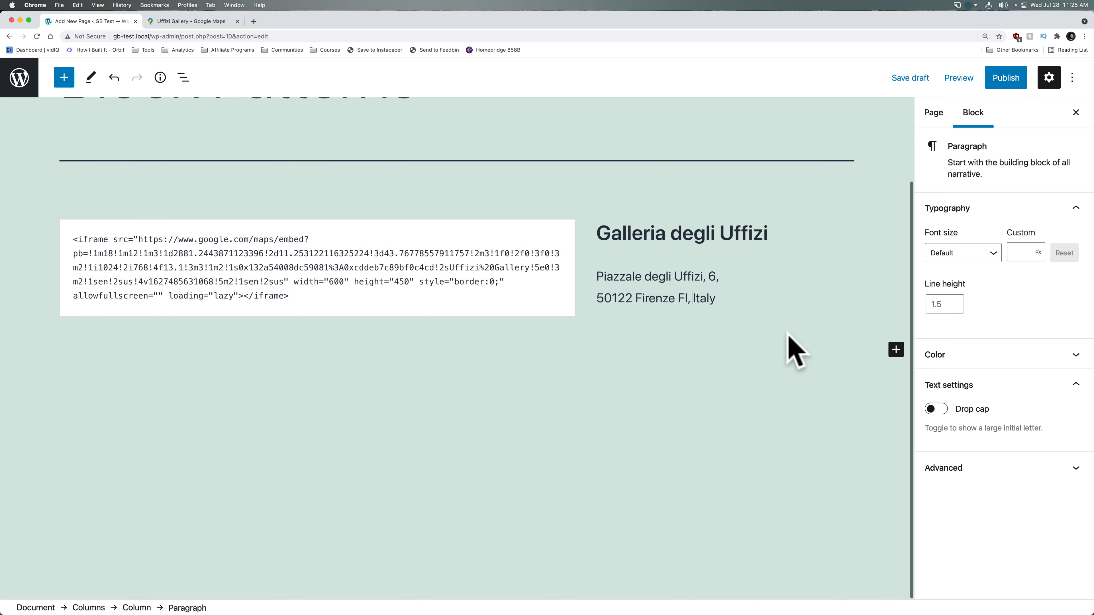
key("shift+Return")
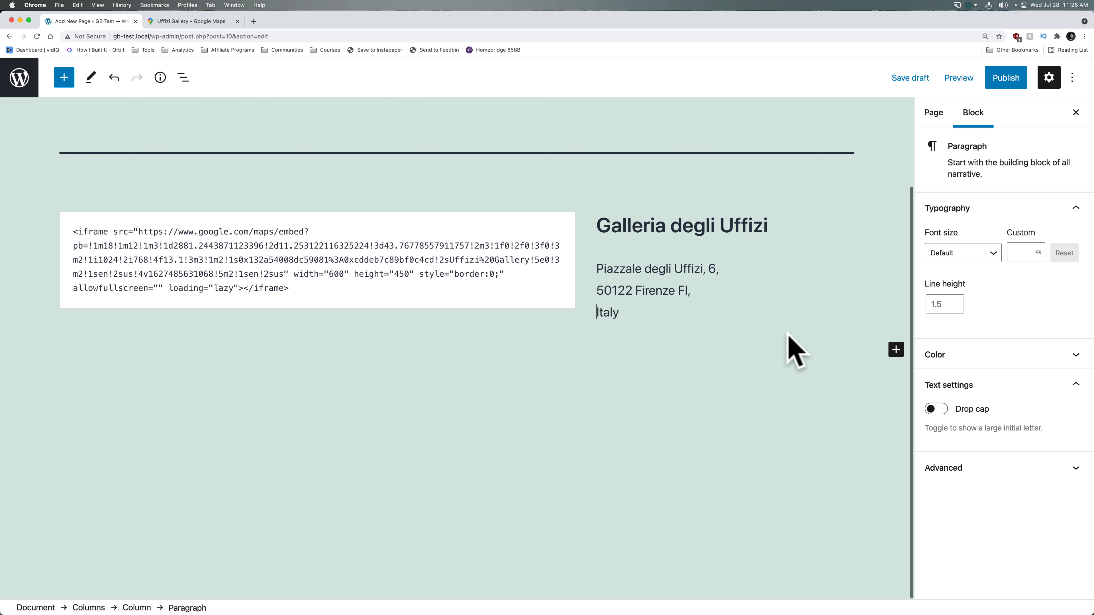
Step: Switch the Custom HTML block to its map preview and vertically align the surrounding Columns block to the middle
left_click(515, 259)
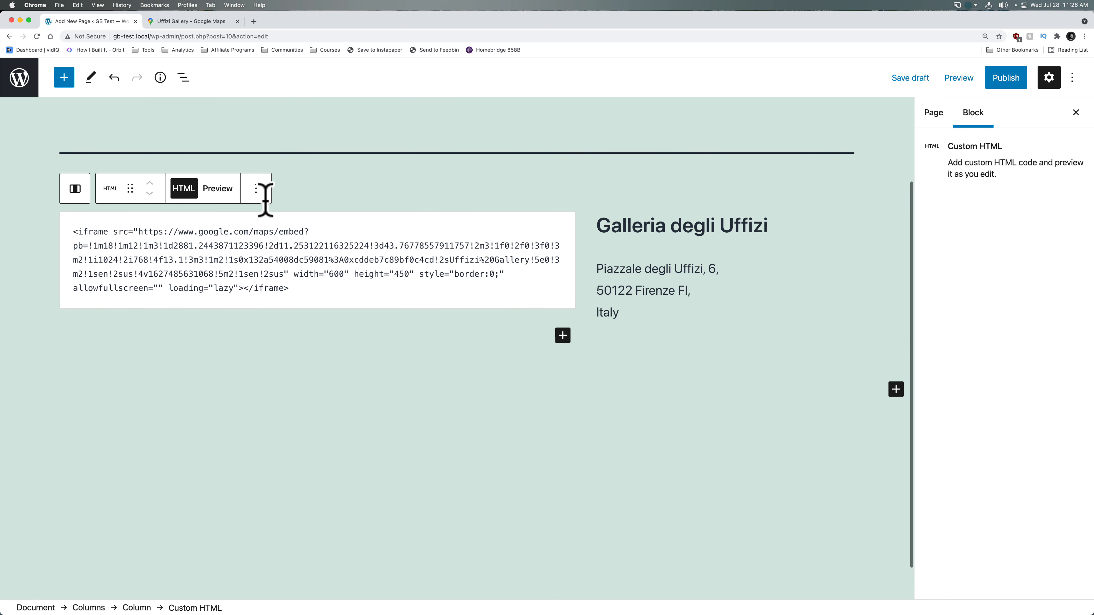
left_click(217, 188)
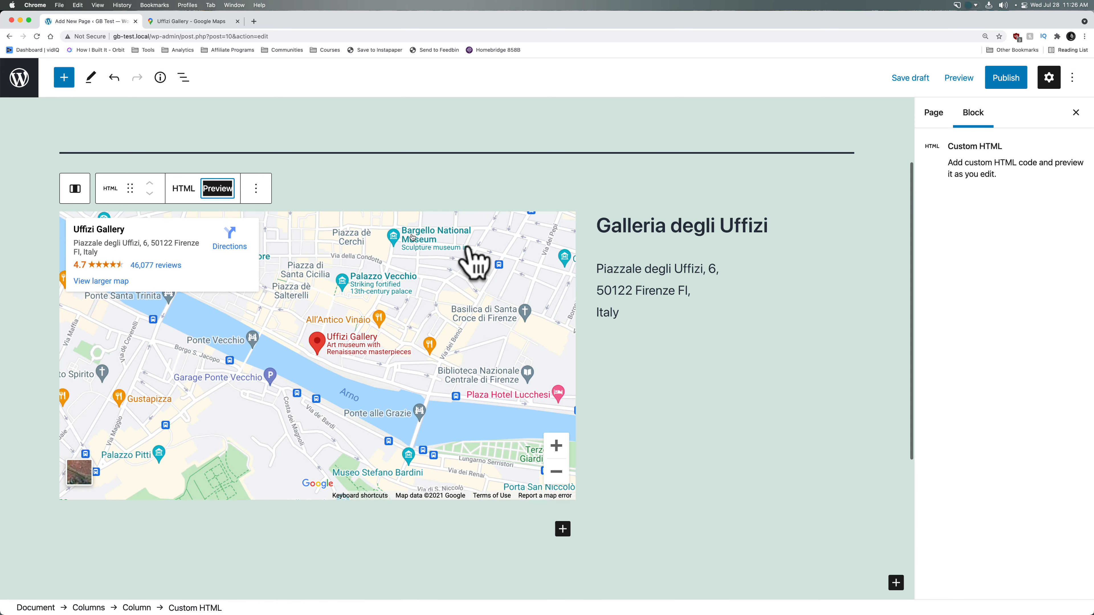
left_click(630, 234)
triple_click(630, 234)
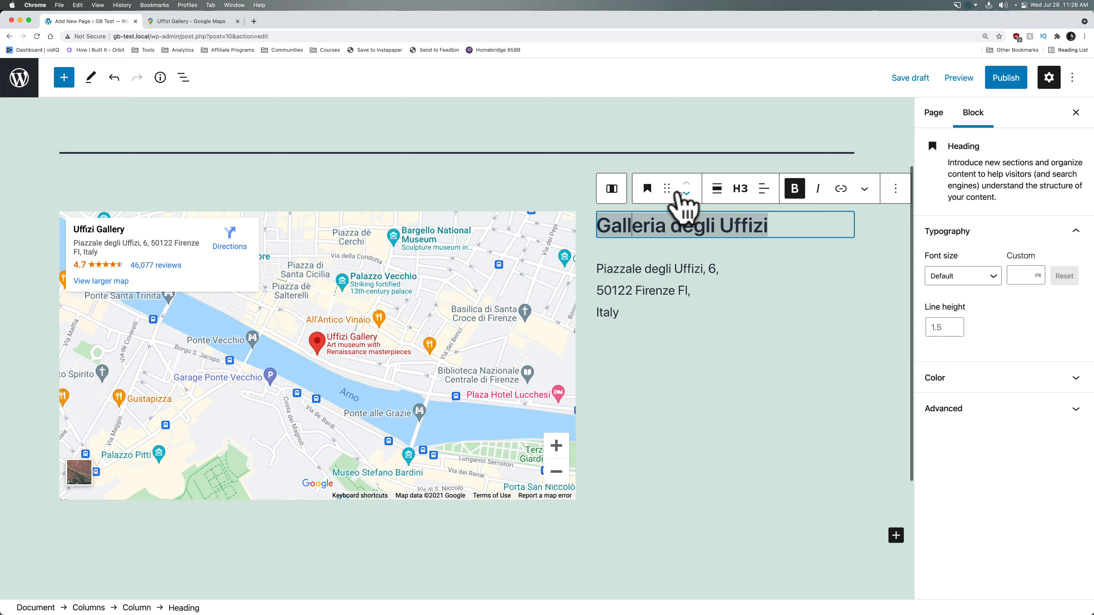
left_click(614, 190)
left_click(613, 191)
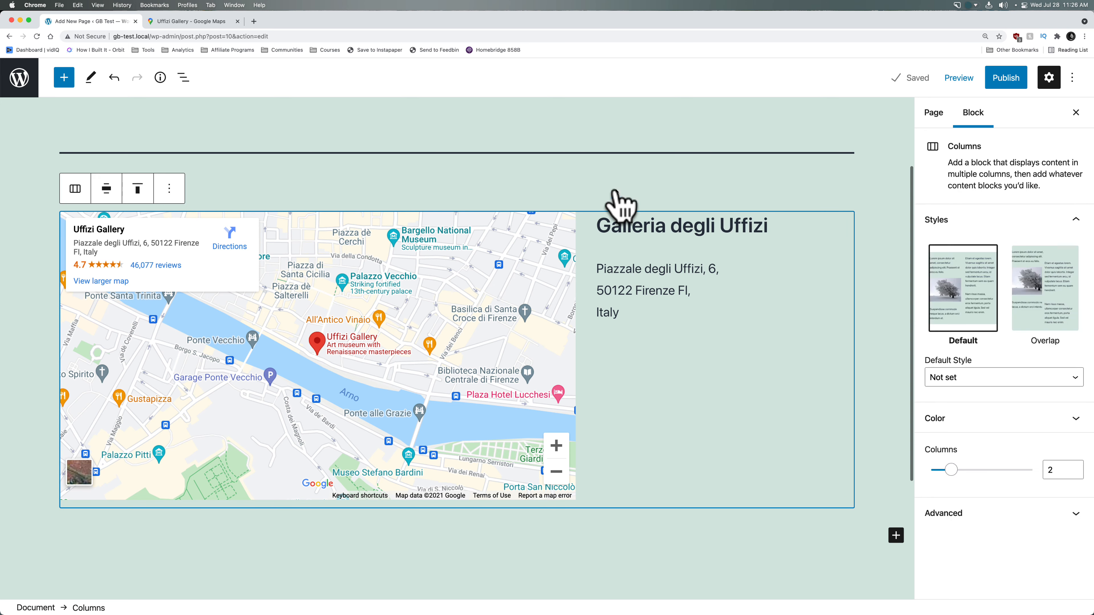
left_click(140, 188)
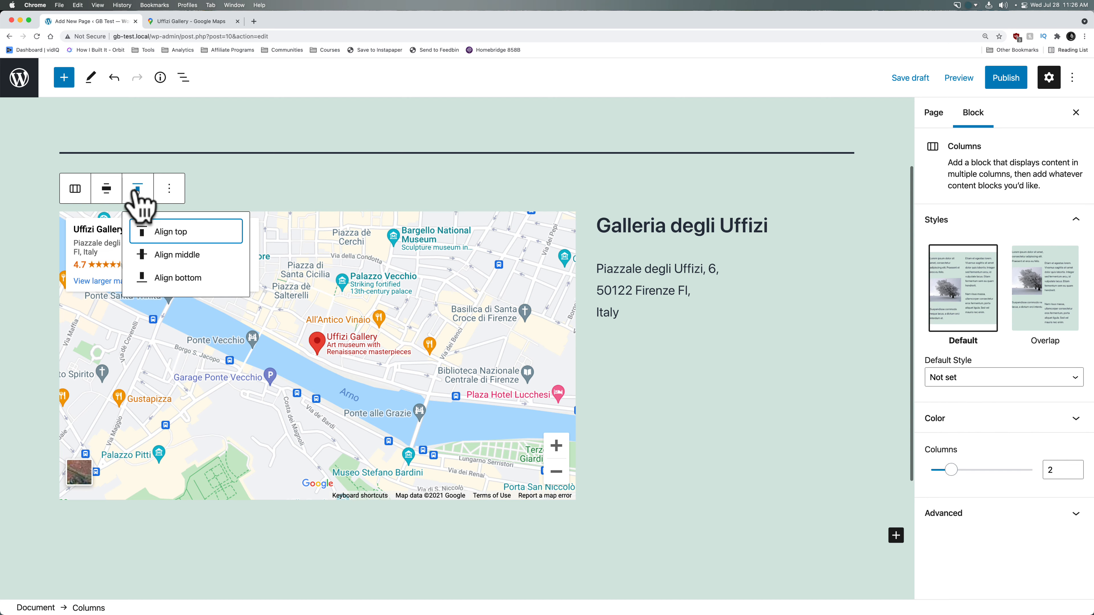
left_click(171, 252)
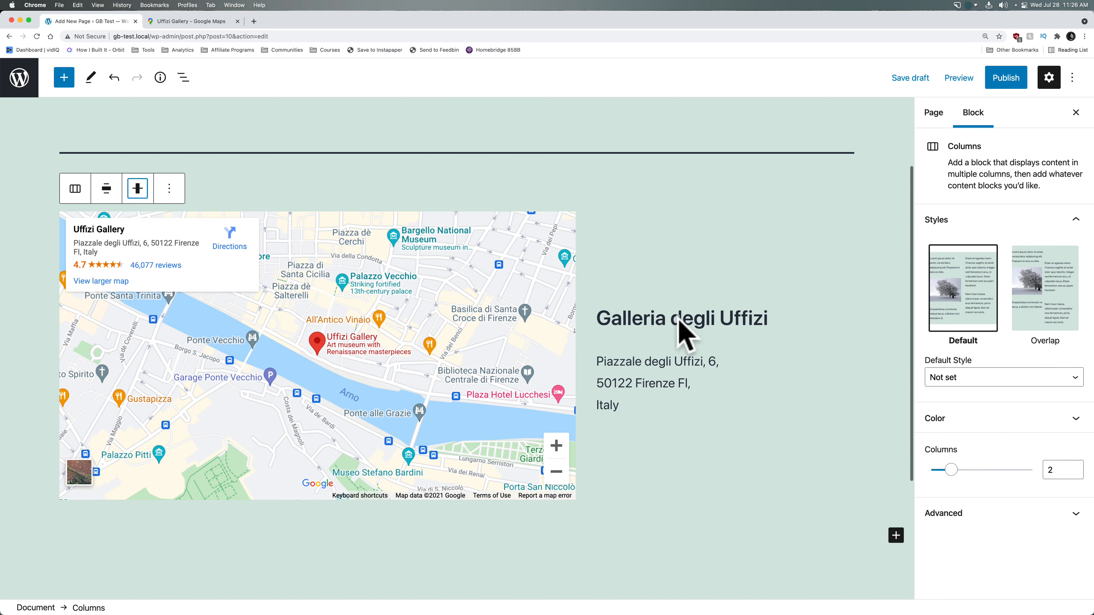
scroll(706, 401, "down", 1)
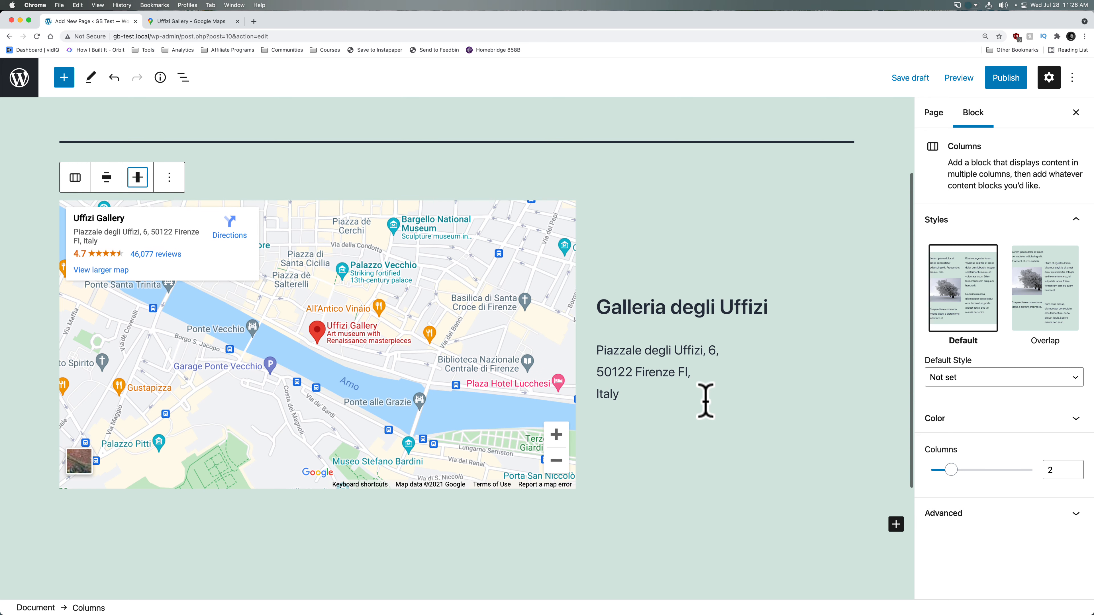
left_click(75, 180)
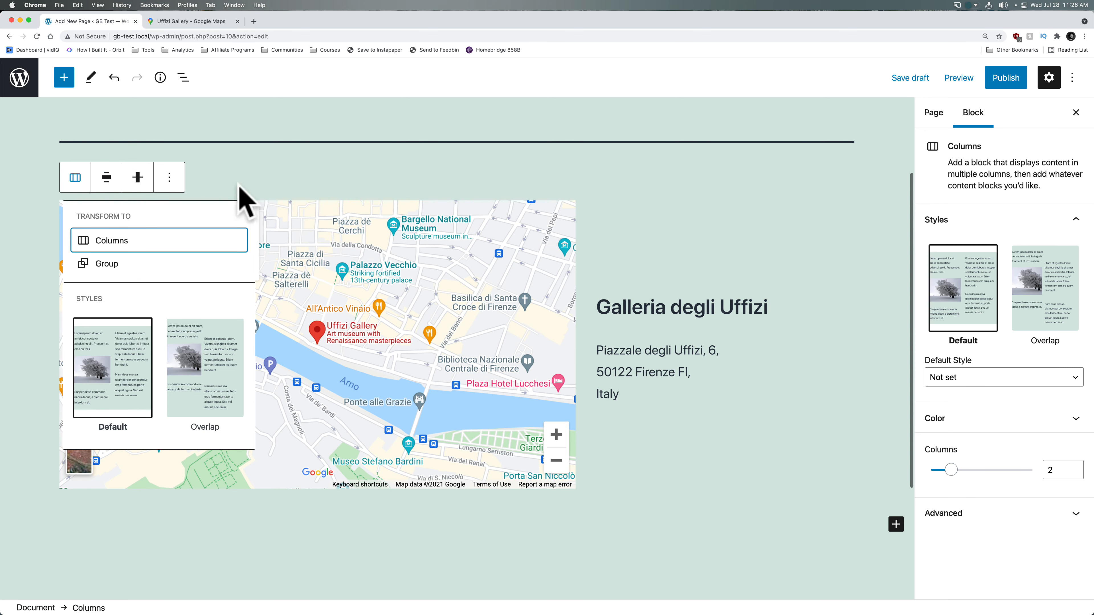
left_click(220, 196)
left_click(666, 438)
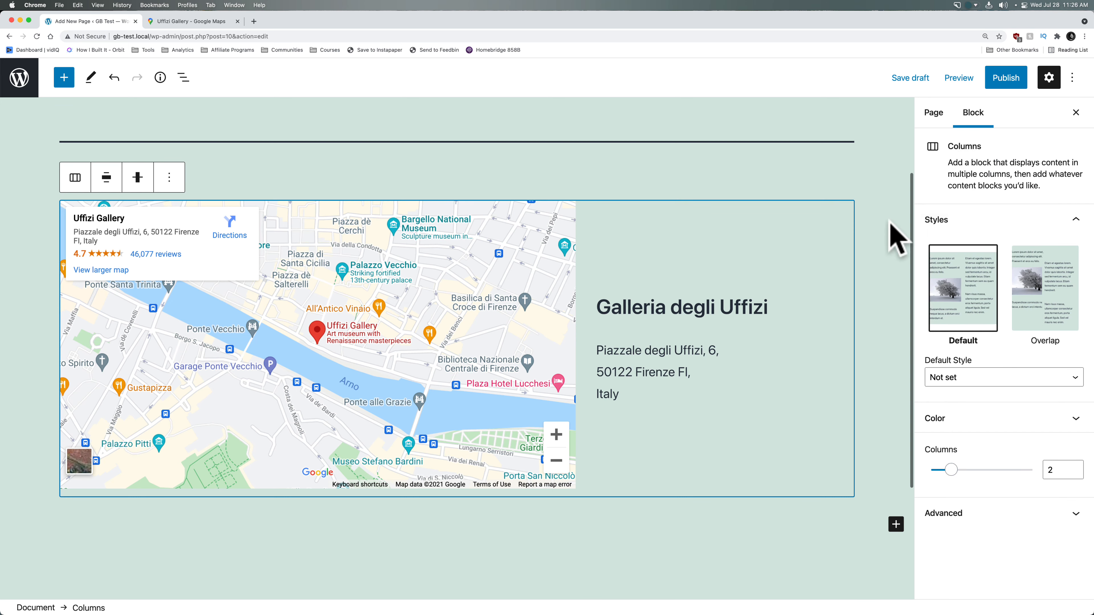
left_click(73, 180)
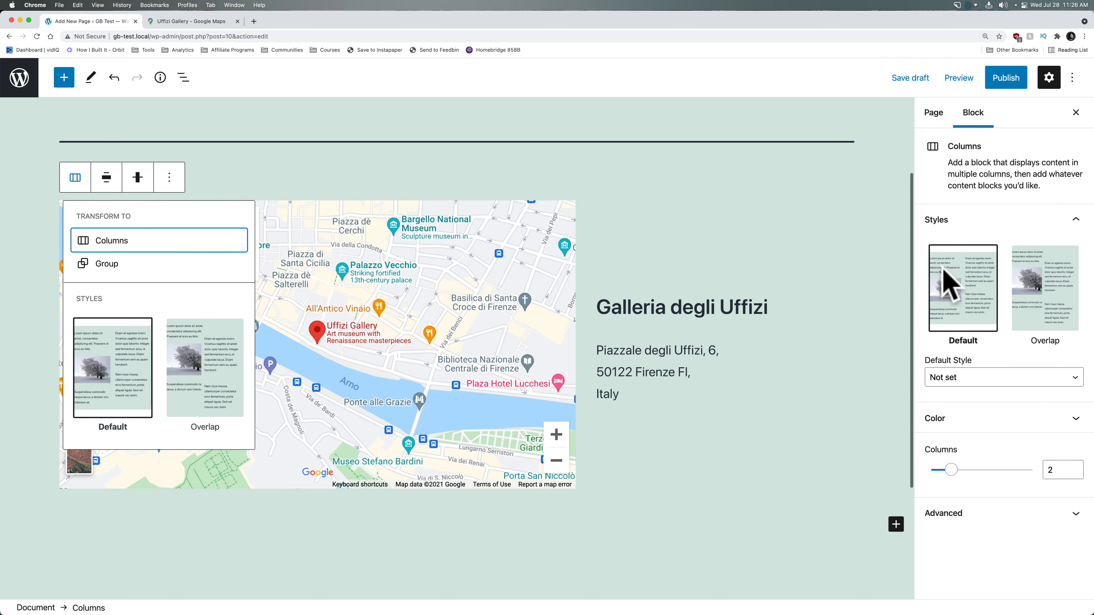
Step: Try black and dark gray backgrounds on the Columns block, and set its background to the custom blue #1551b2
left_click(947, 418)
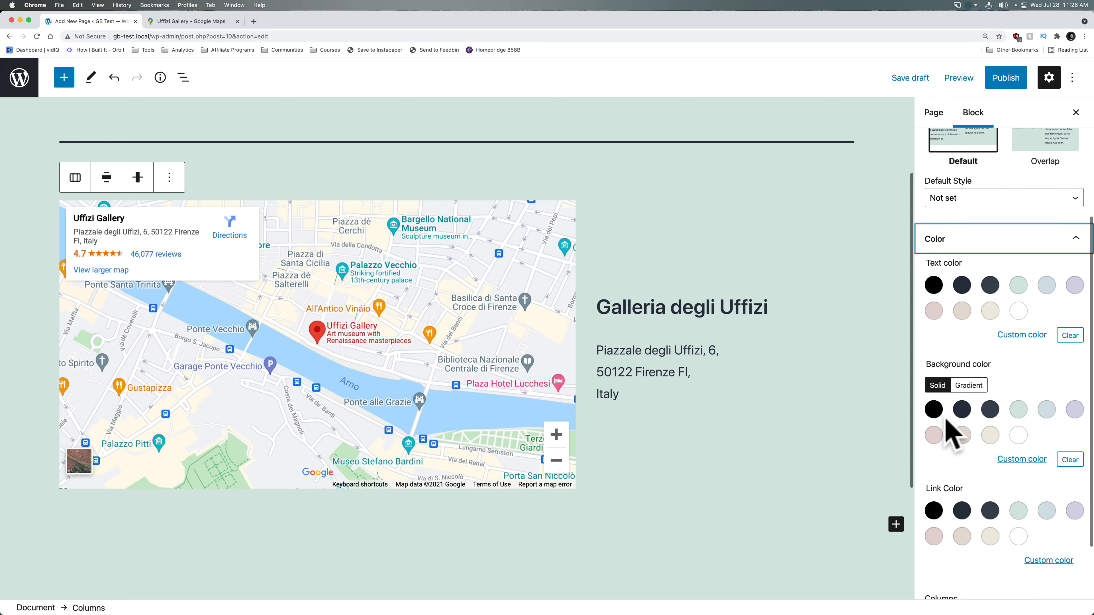
left_click(933, 409)
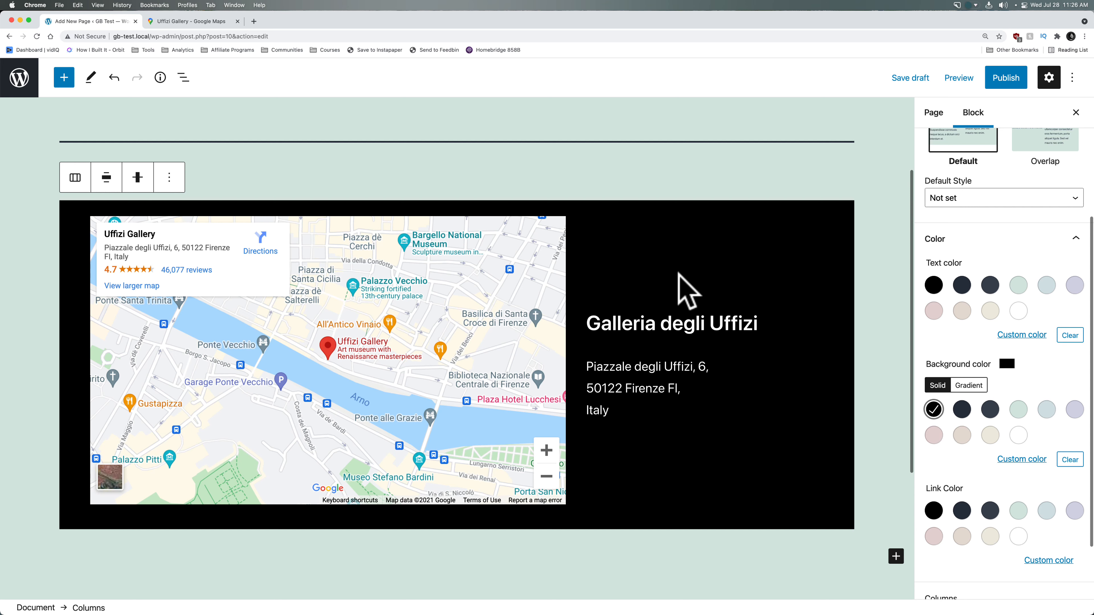
left_click(962, 409)
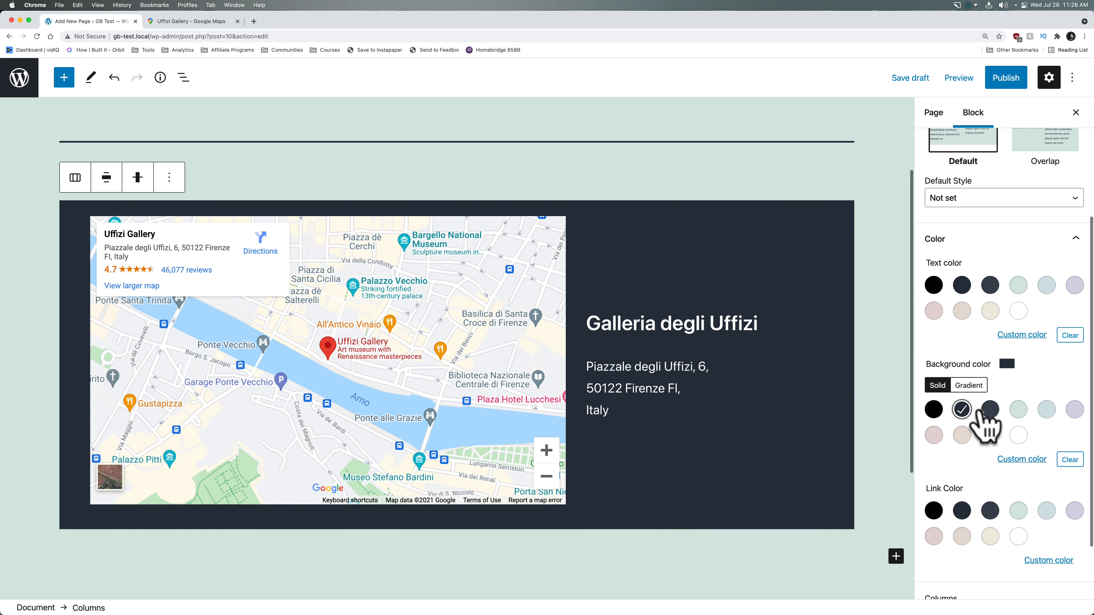
left_click(1044, 459)
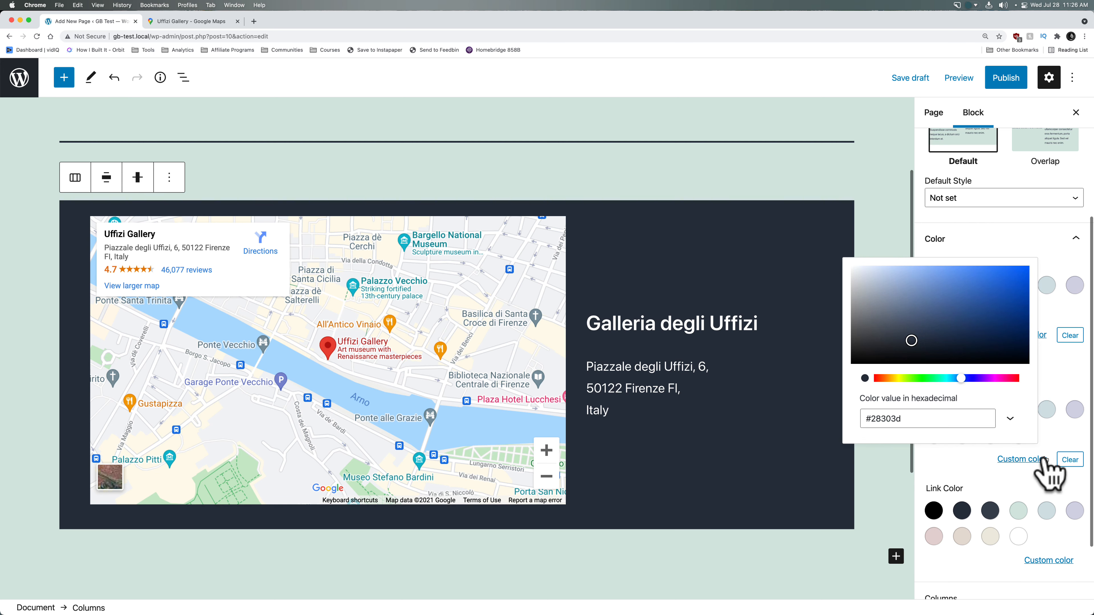
left_click_drag(978, 314, 1008, 295)
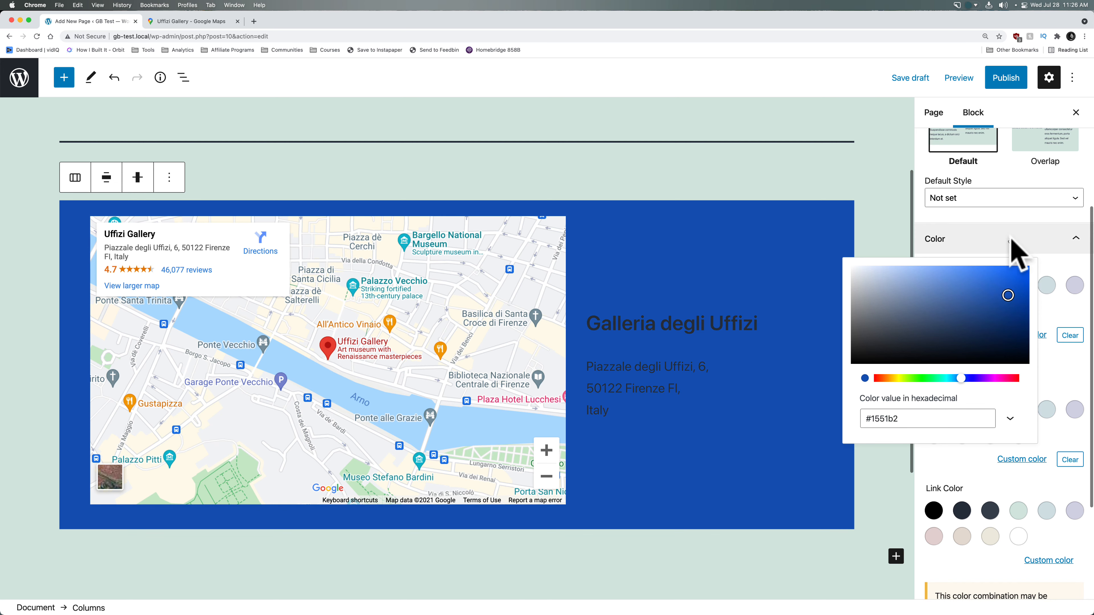
left_click(1011, 250)
left_click(987, 426)
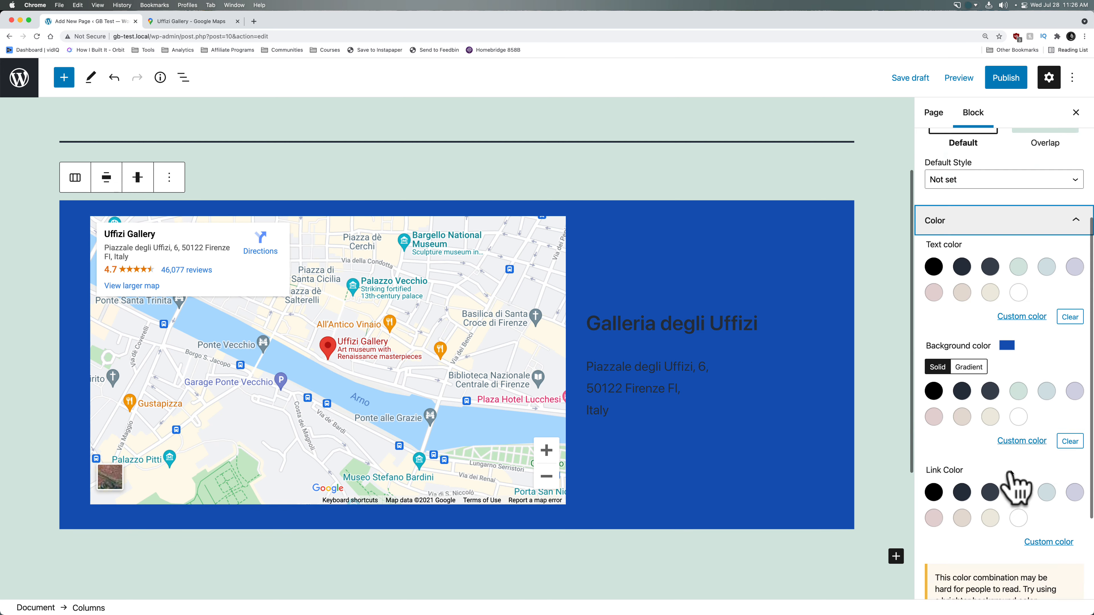
left_click(1018, 478)
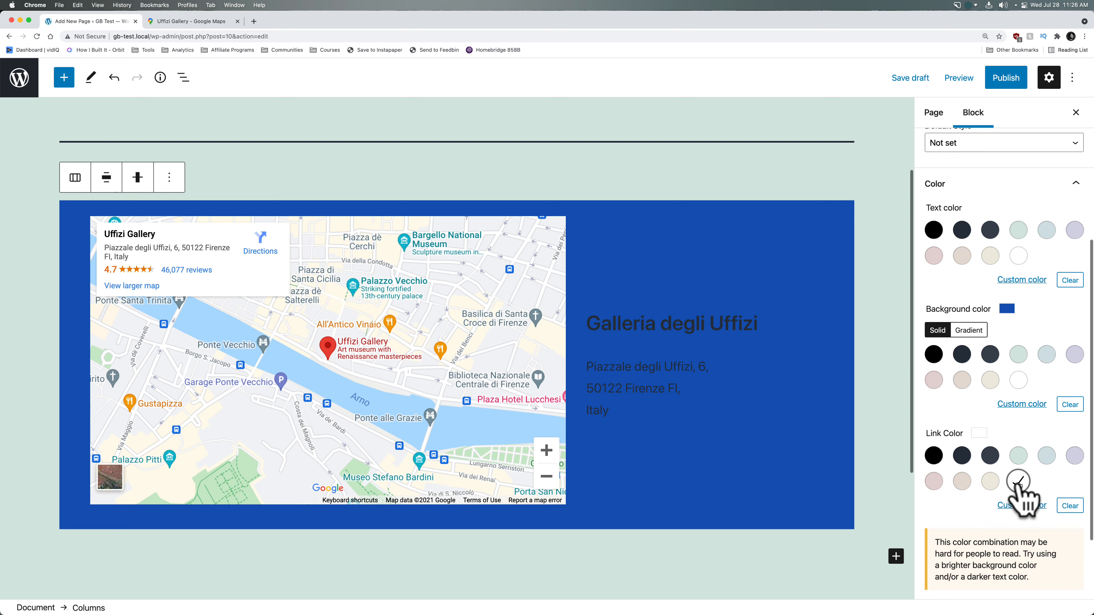
left_click(1018, 479)
left_click(1018, 380)
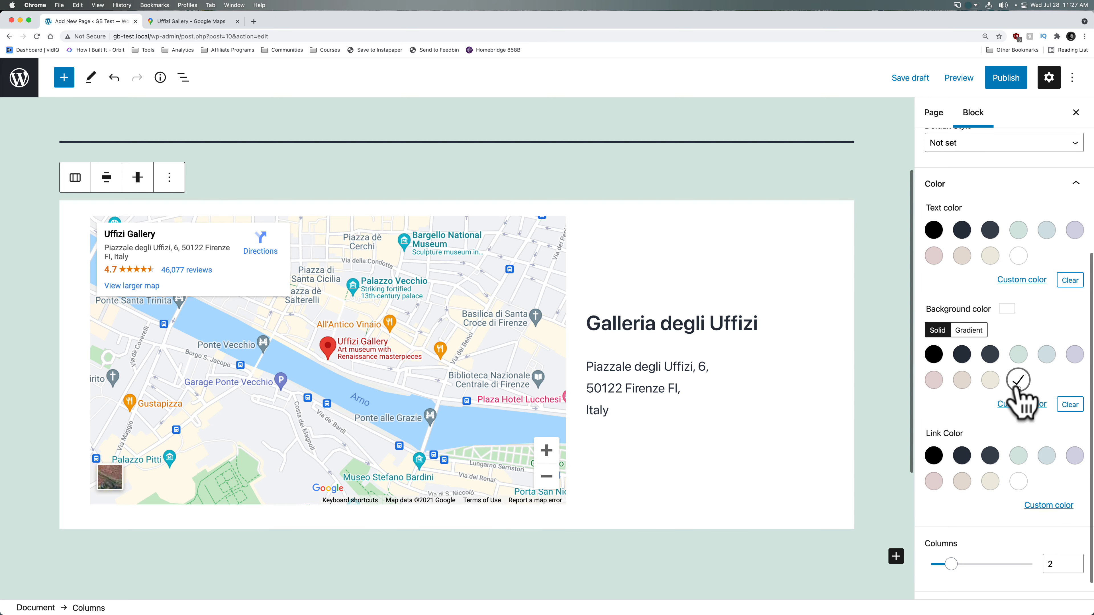
left_click(1018, 380)
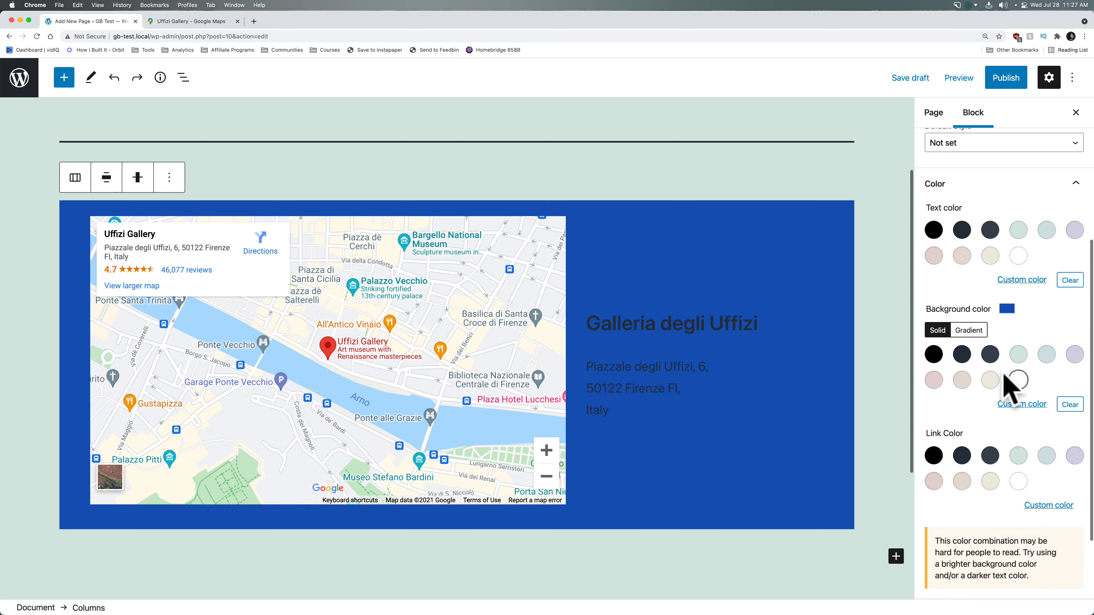
Step: Set the text color of the Columns block to white
left_click(1021, 258)
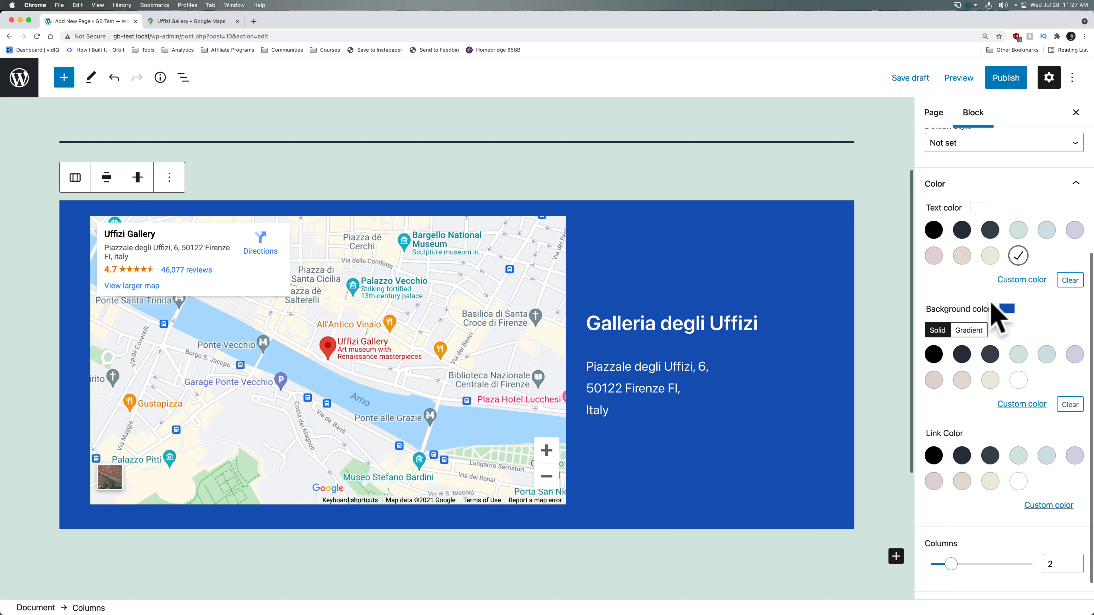
scroll(981, 375, "up", 3)
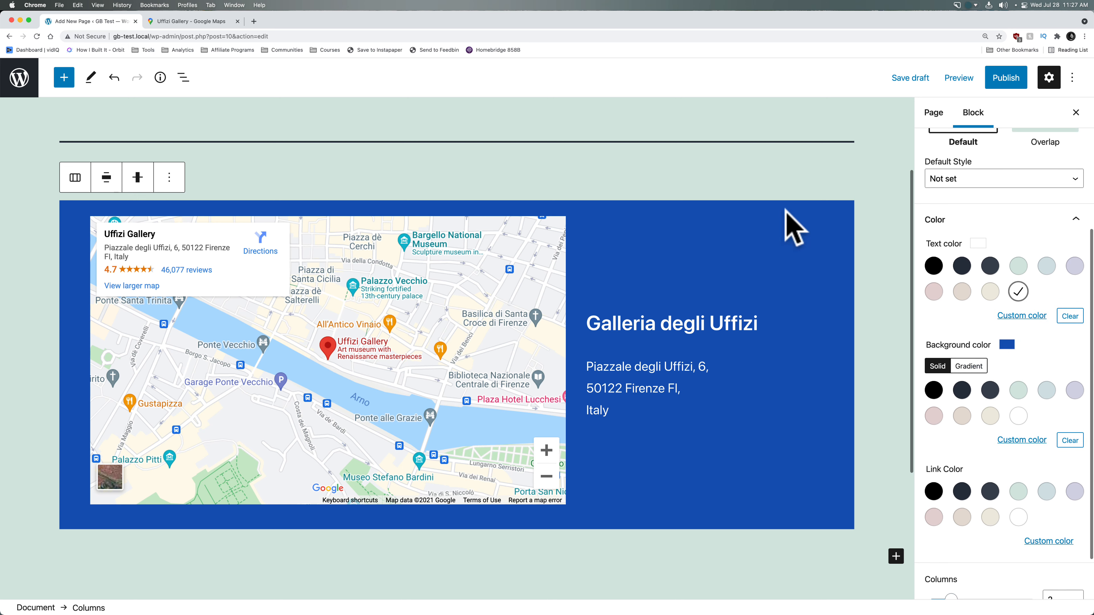
scroll(984, 289, "up", 5)
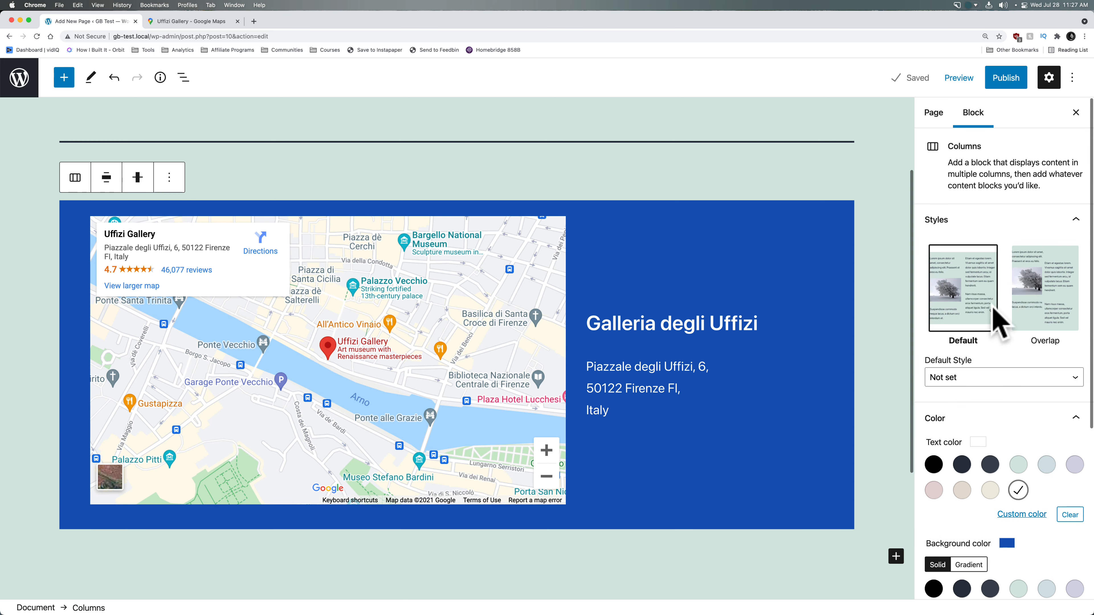
scroll(991, 309, "down", 6)
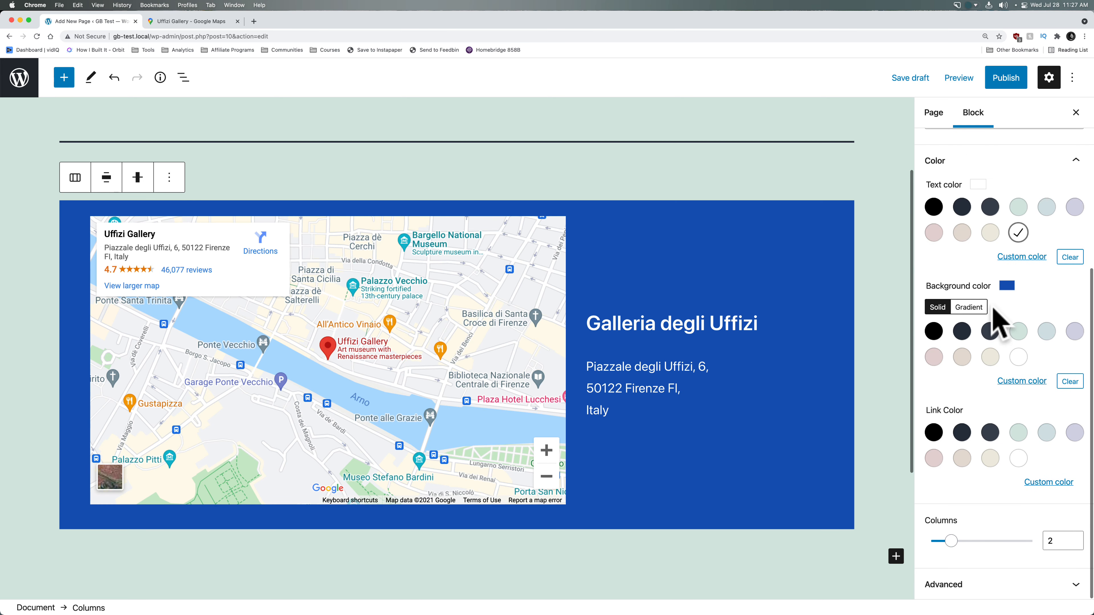
Step: Copy the whole Columns block with the map and address to the clipboard
left_click(716, 214)
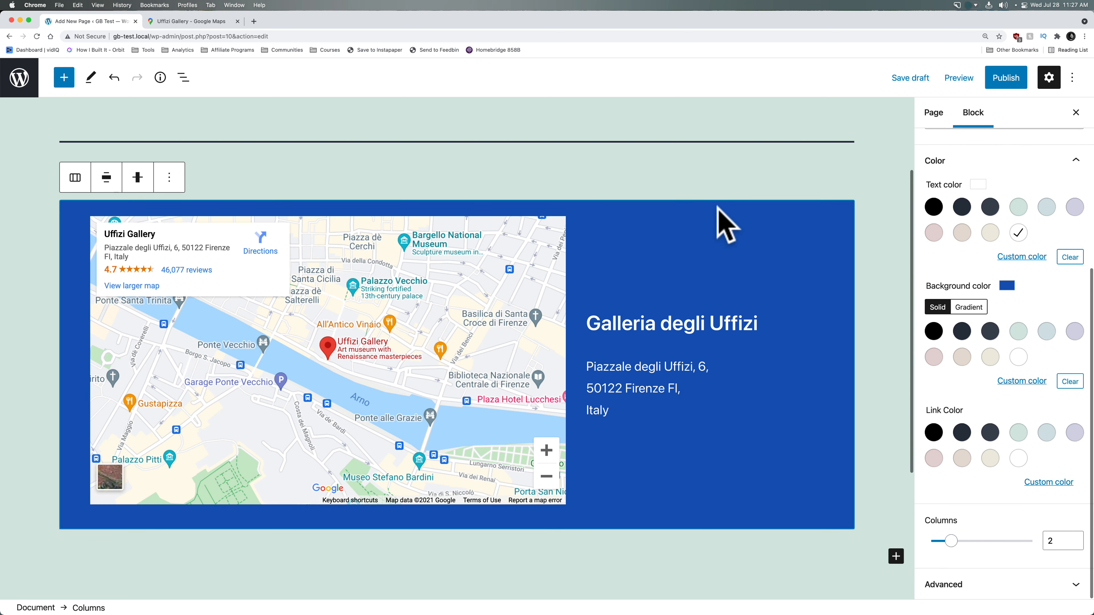
left_click(76, 176)
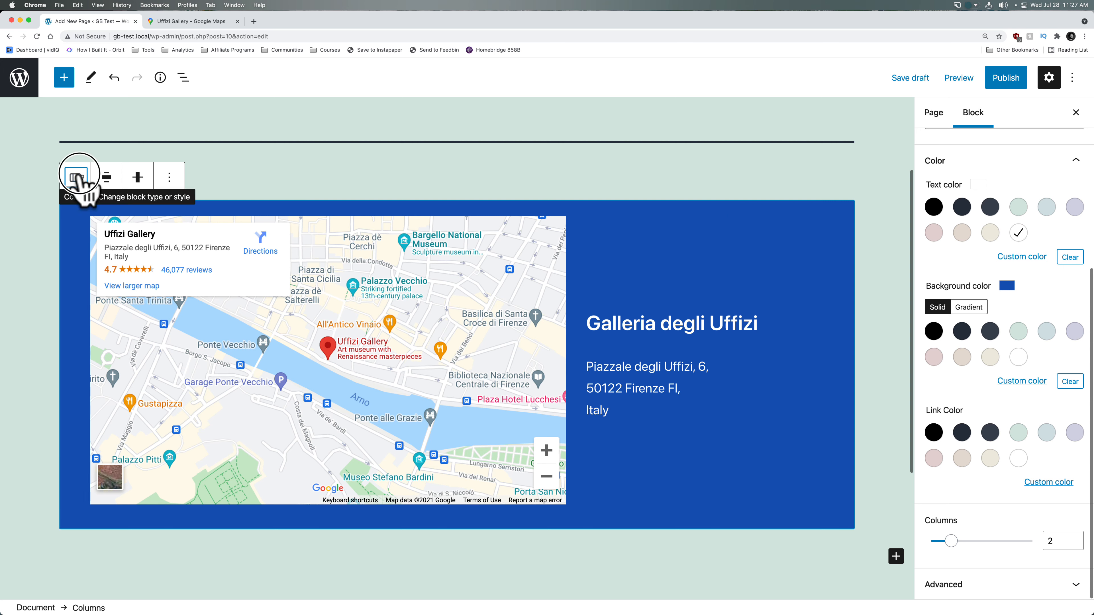
left_click(170, 178)
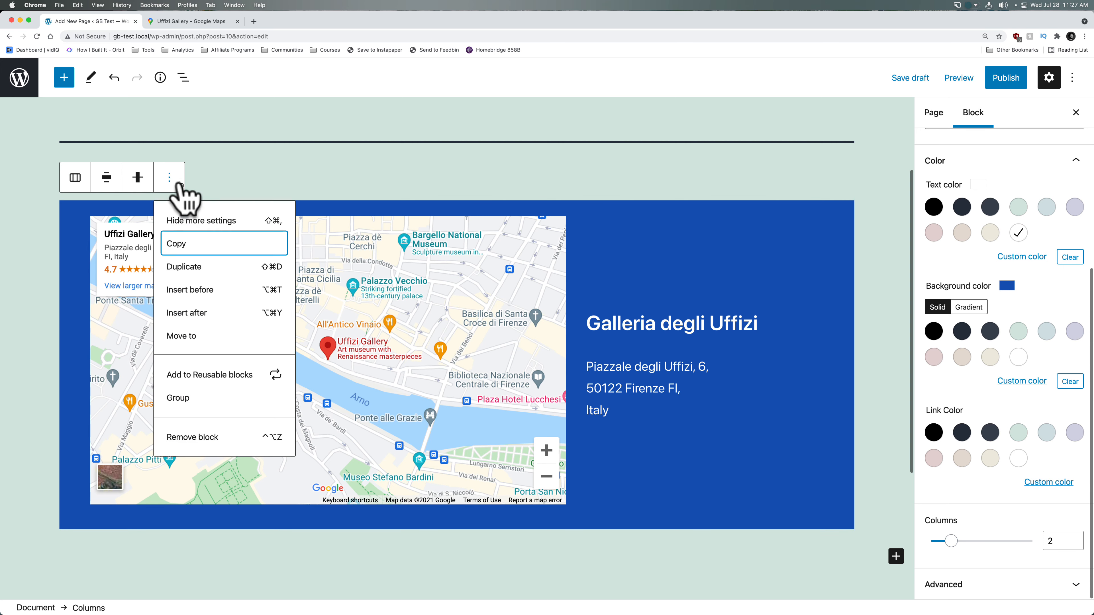
left_click(189, 249)
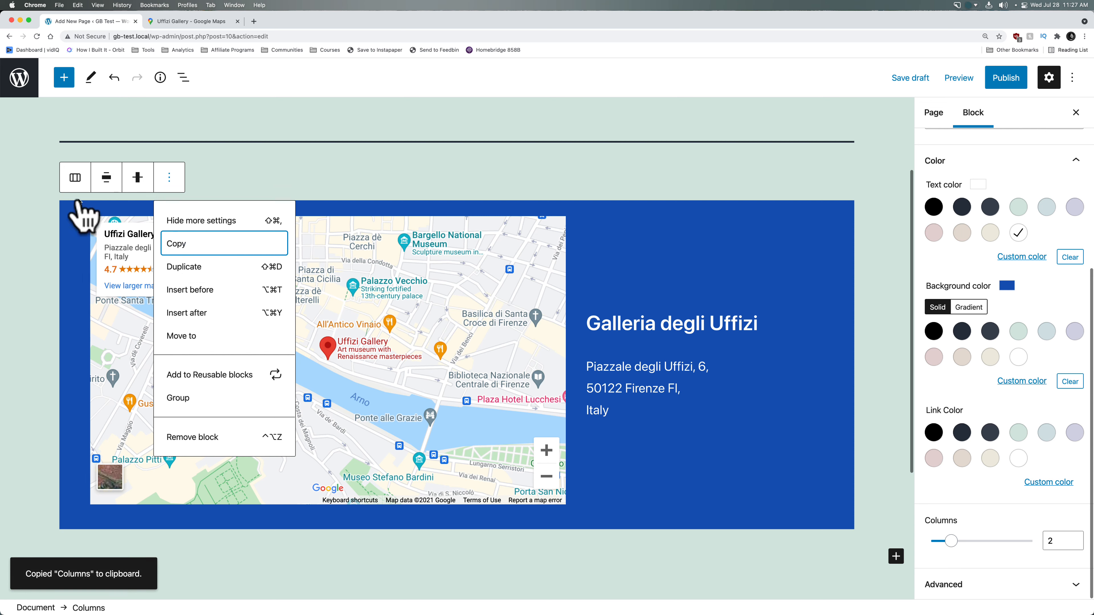
Step: Transform the Columns block into a Group and bring up the gradient options for the Group's background color
left_click(72, 181)
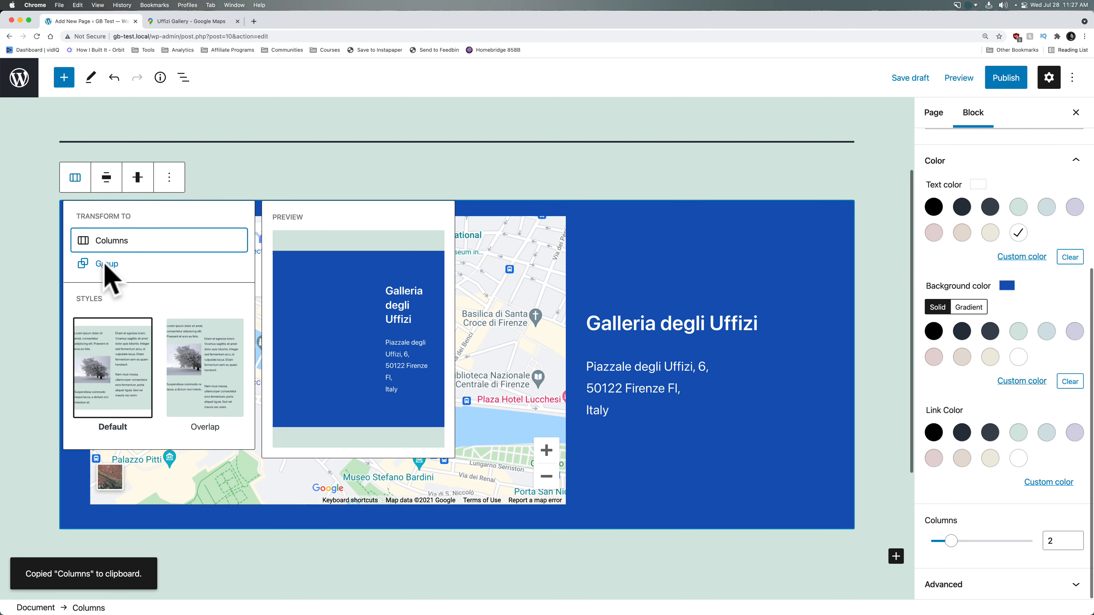
left_click(106, 265)
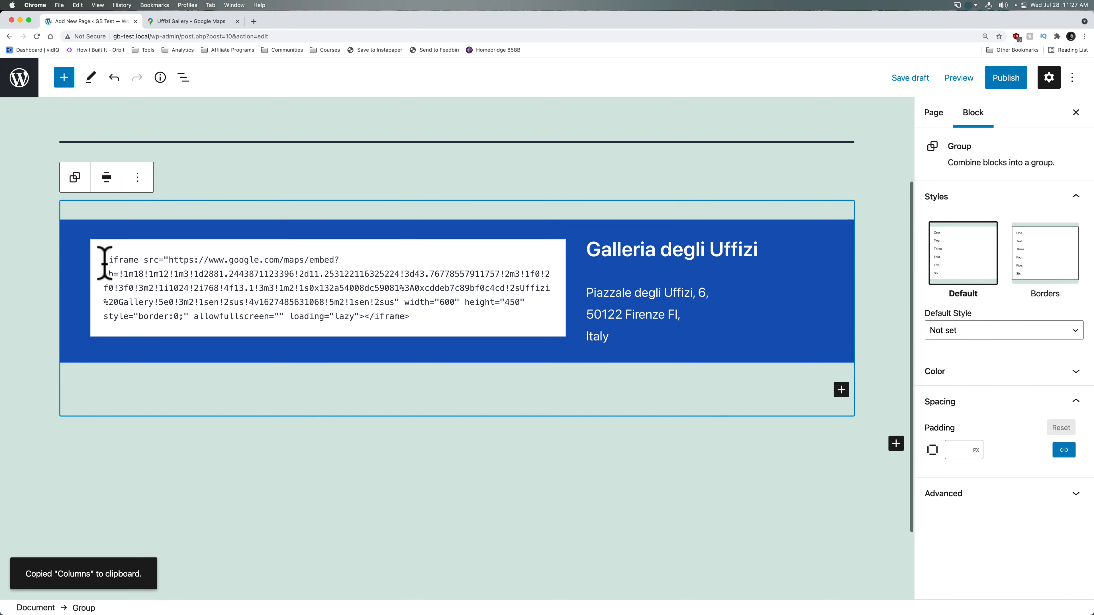
left_click(997, 370)
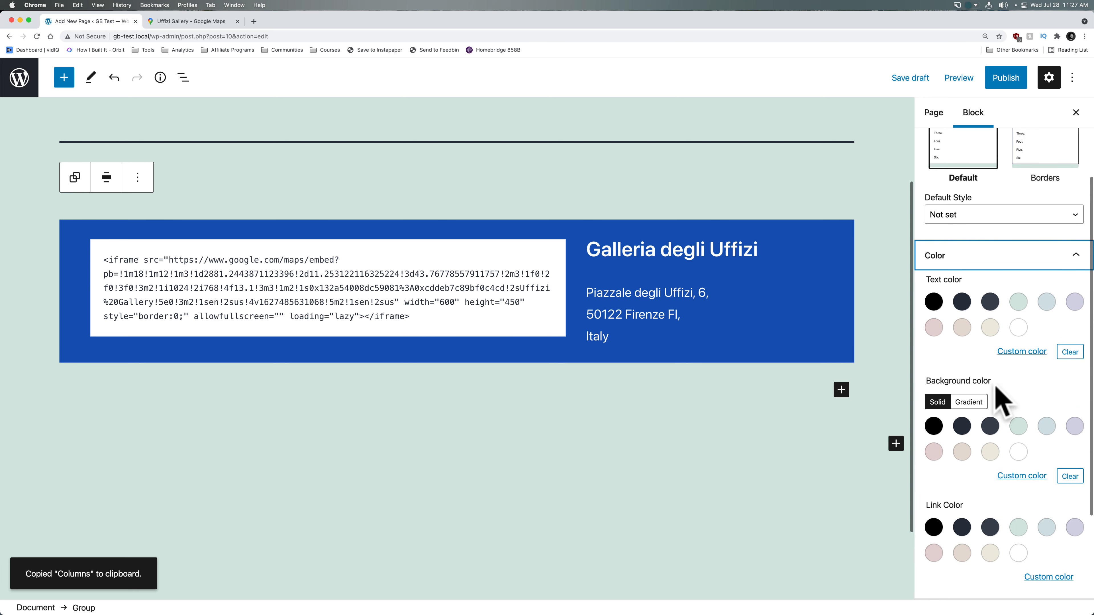
left_click(973, 402)
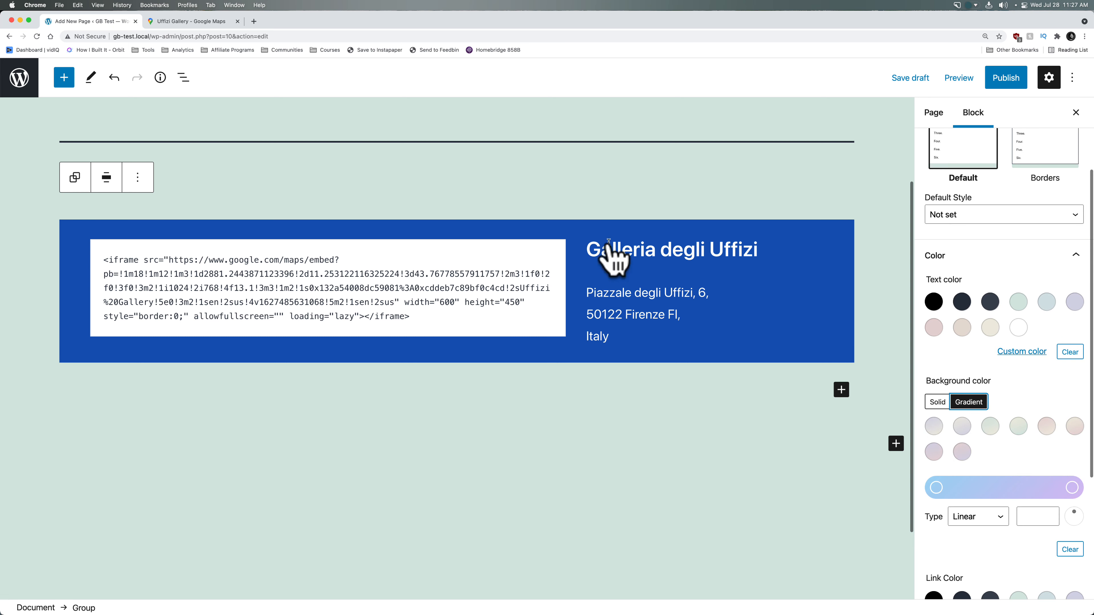
Step: Undo the grouping of the Columns block and the text color change before it
left_click(548, 457)
key("super+z")
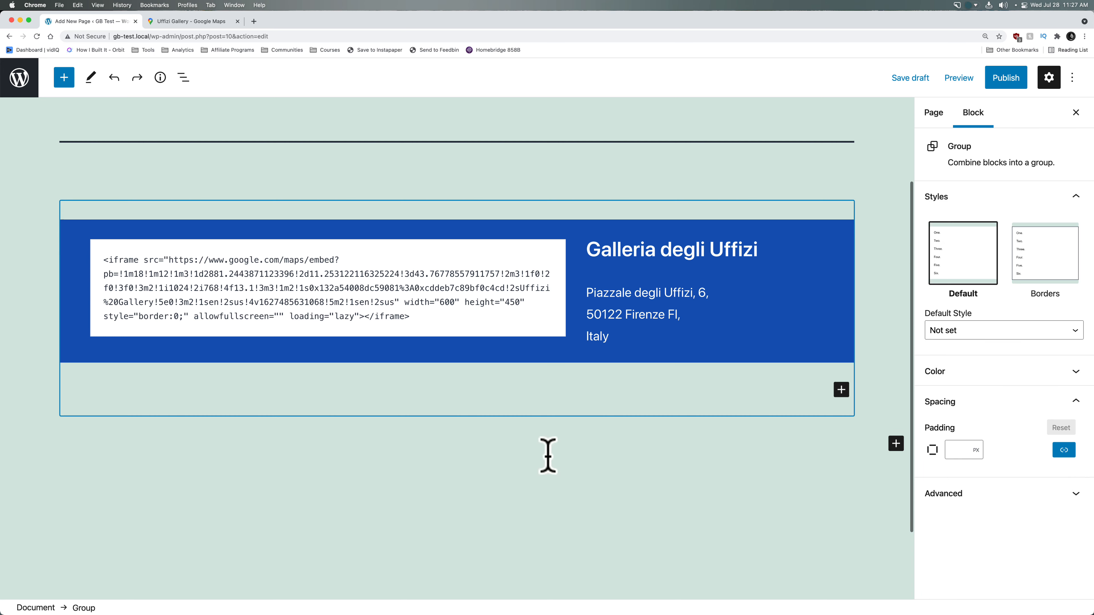
key("super+z")
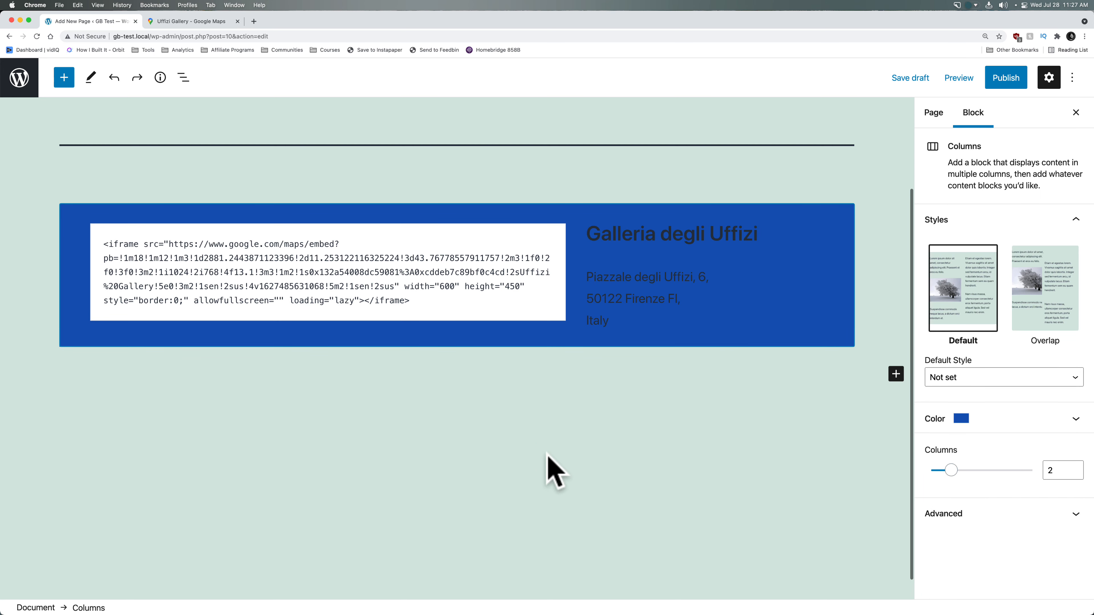
Step: Switch the Custom HTML block with the embed code back to its map preview
left_click(737, 279)
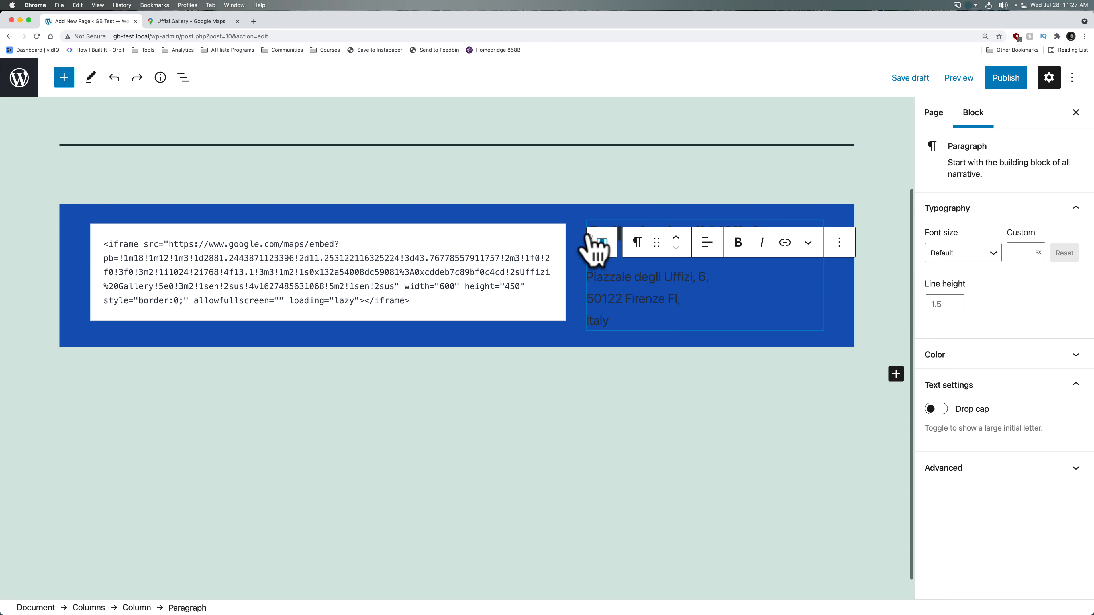
left_click(600, 241)
left_click(627, 195)
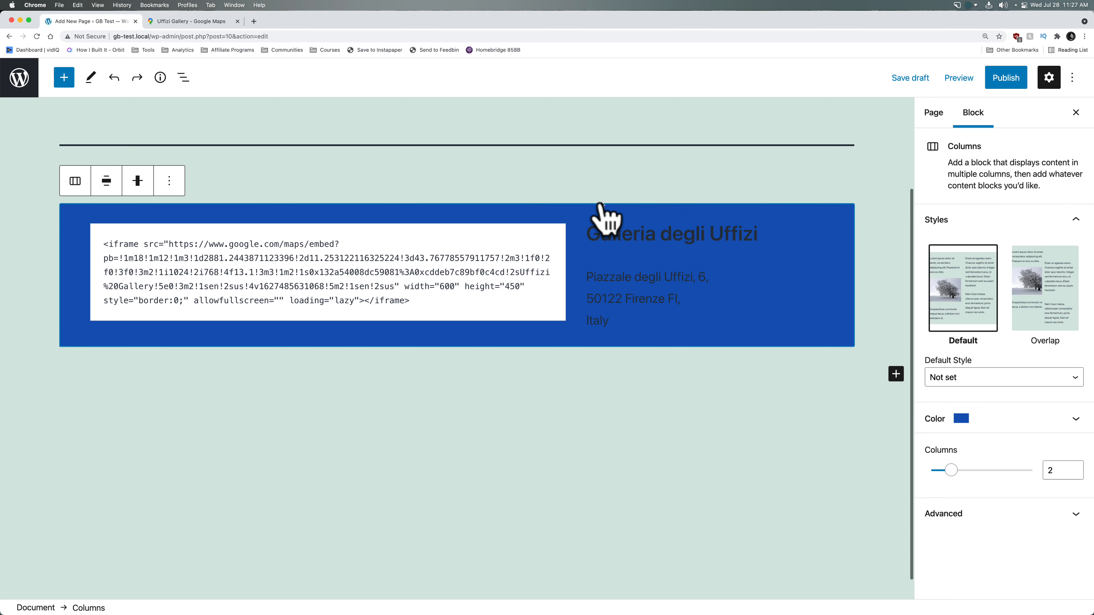
left_click(288, 257)
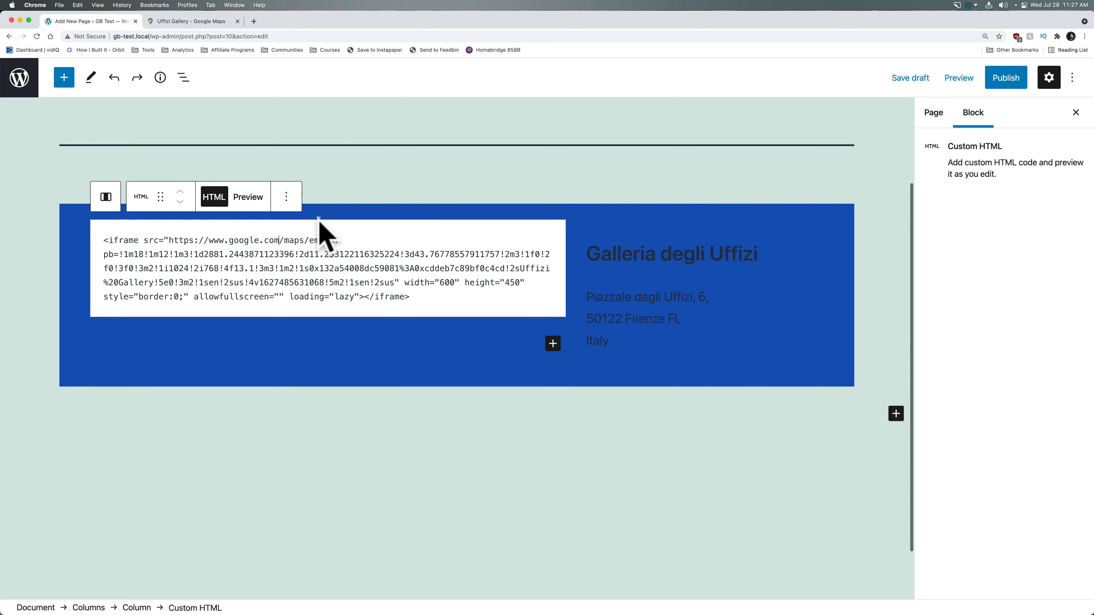
left_click(262, 199)
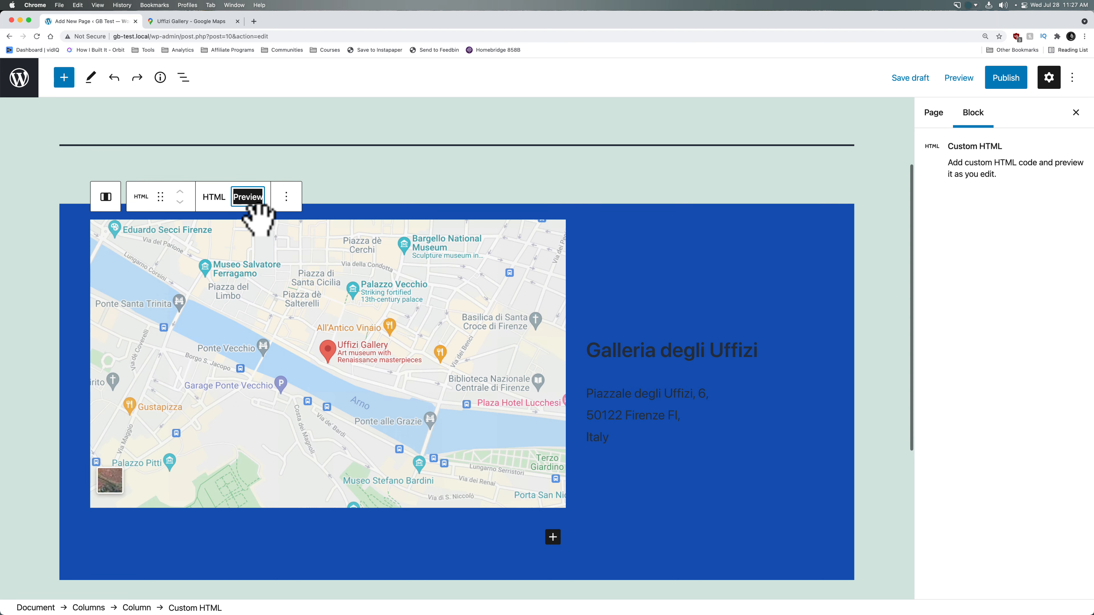
Step: Select the Columns block around the map and address and open its color settings
left_click(631, 219)
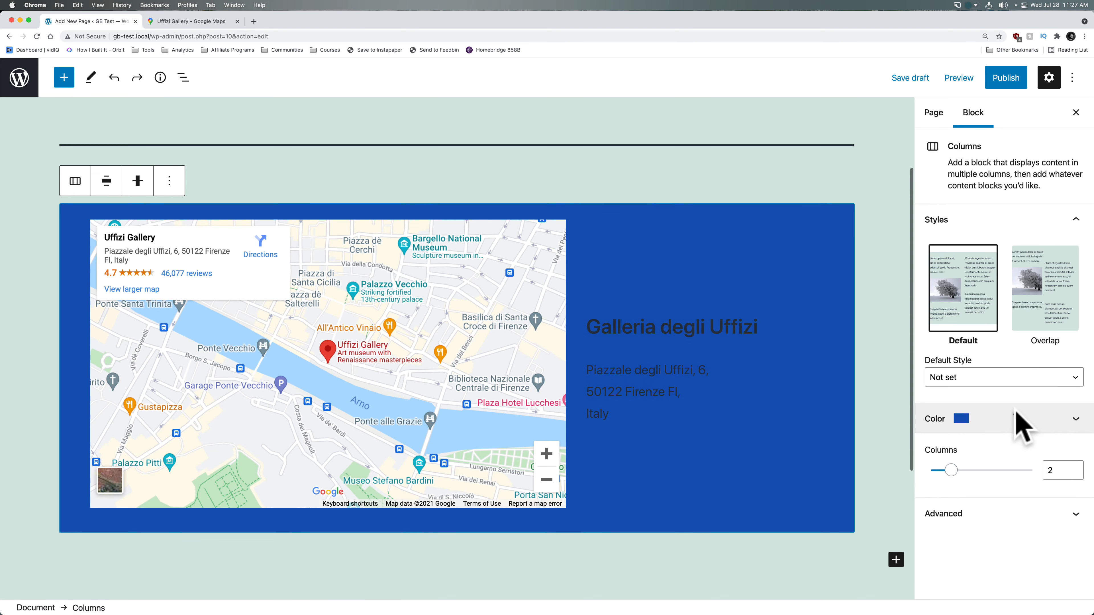
left_click(1033, 422)
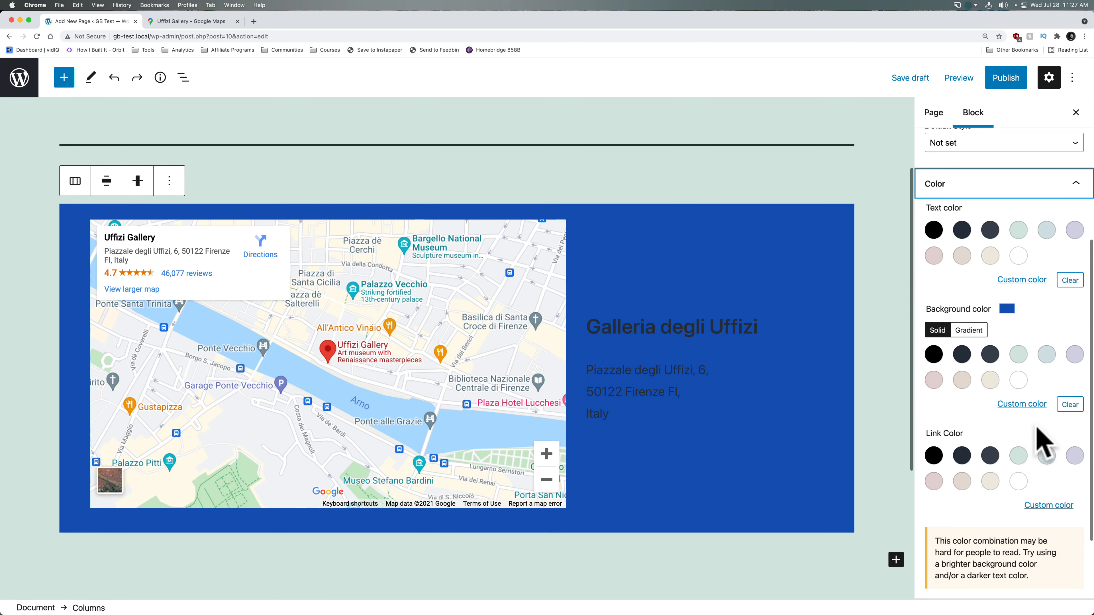